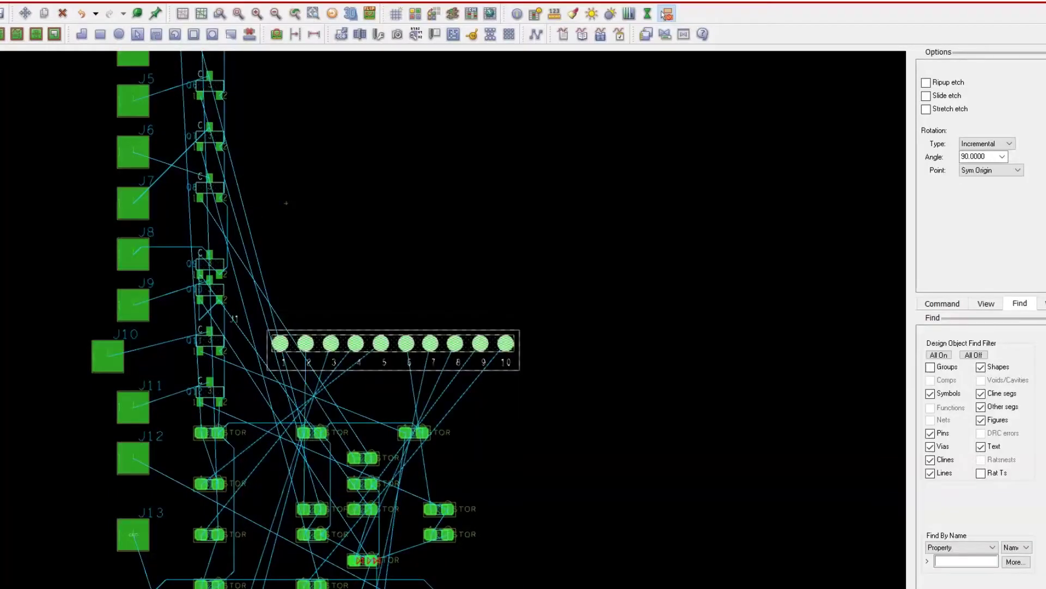
- Zoom so the fully routed driver board outline fills the view
scroll(216, 285, "up", 1)
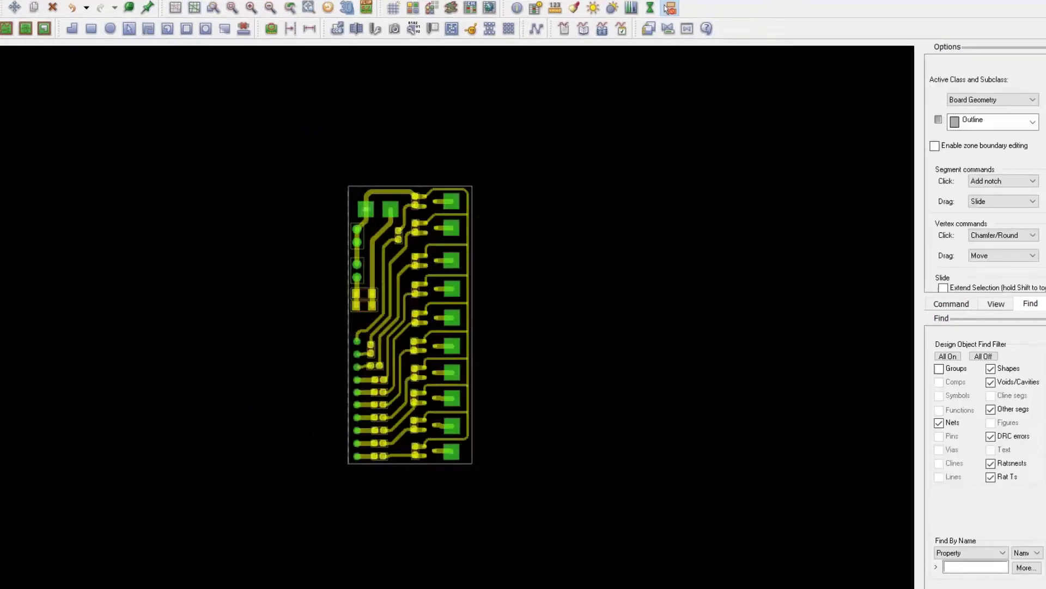